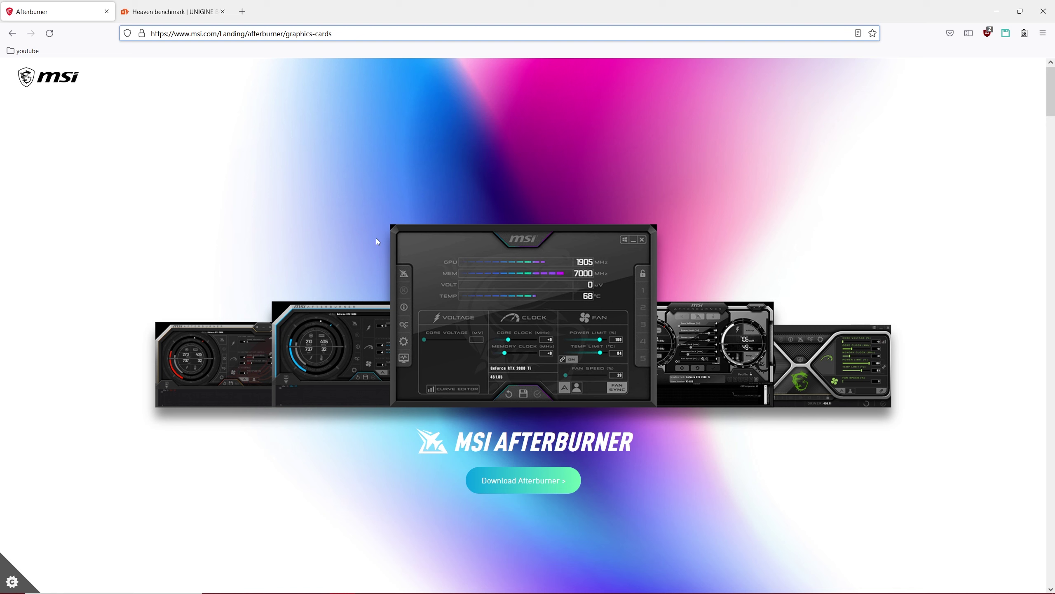
# Step: View the Heaven benchmark download page, minimize the browser, and move the Heaven launcher away from the Afterburner window
pyautogui.click(166, 11)
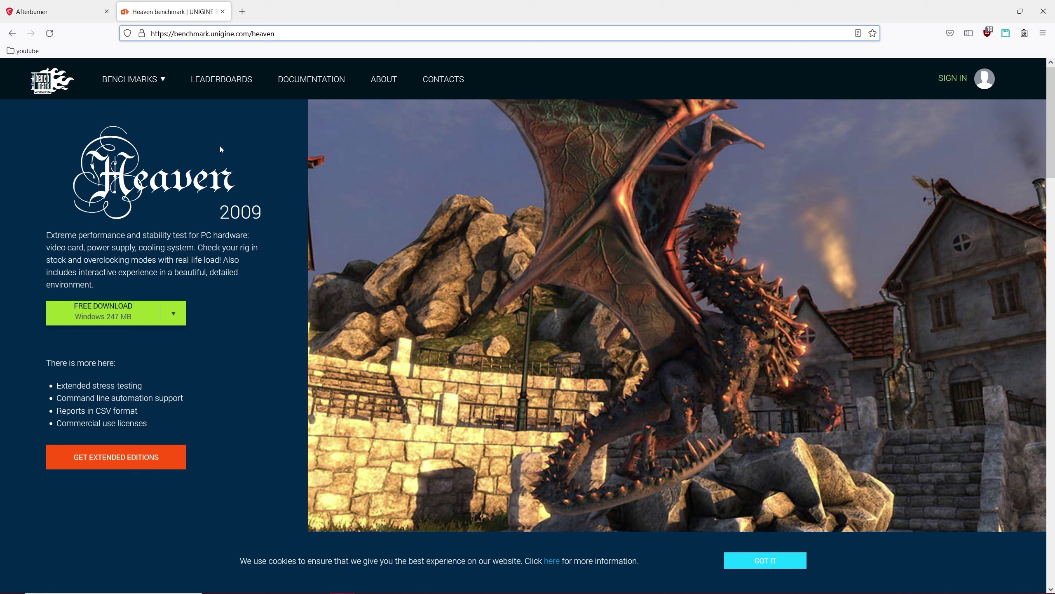
pyautogui.click(156, 81)
pyautogui.click(994, 11)
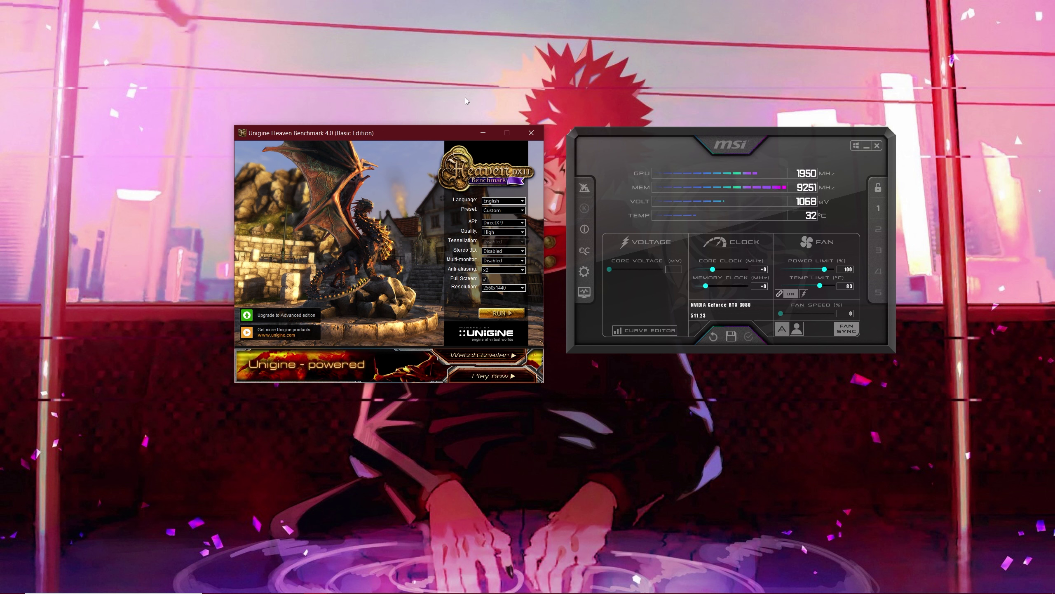
pyautogui.moveTo(424, 132); pyautogui.dragTo(383, 134)
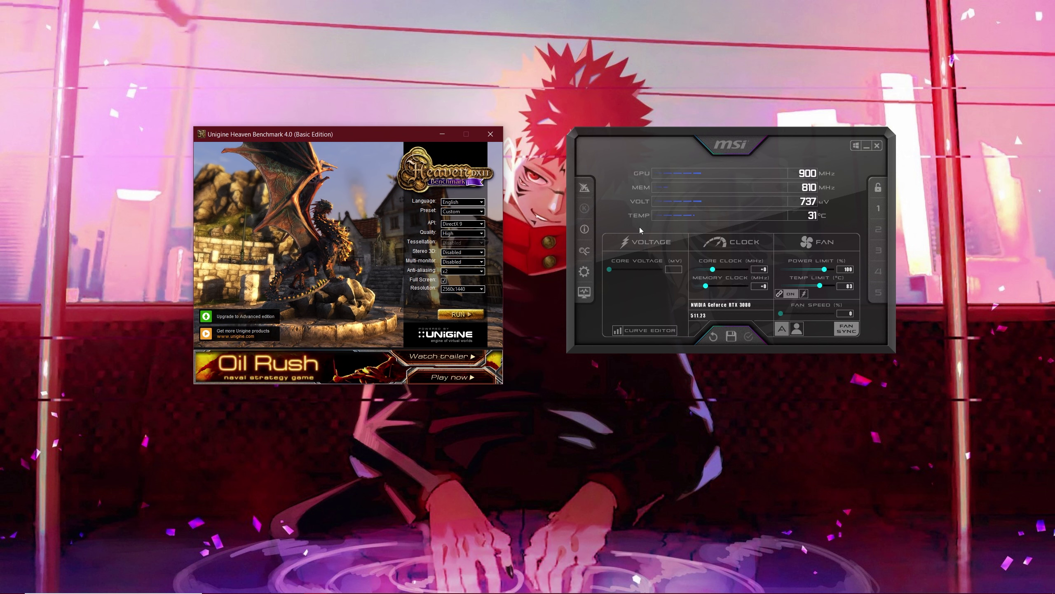
# Step: Open the MSI Afterburner properties, review the general and compatibility options, and accept them
pyautogui.click(590, 274)
pyautogui.moveTo(715, 140); pyautogui.dragTo(527, 89)
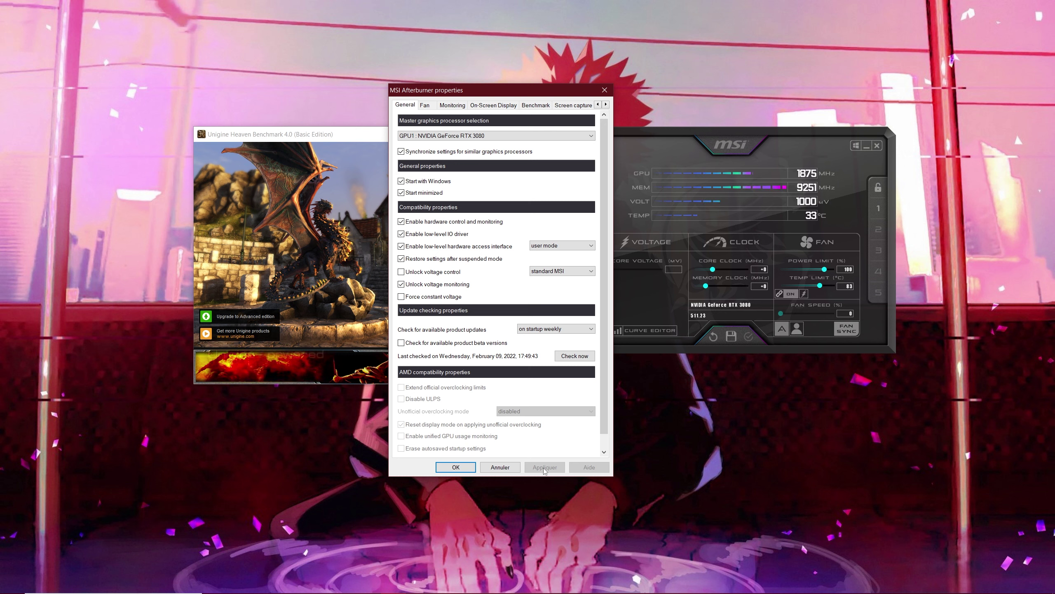
pyautogui.click(456, 466)
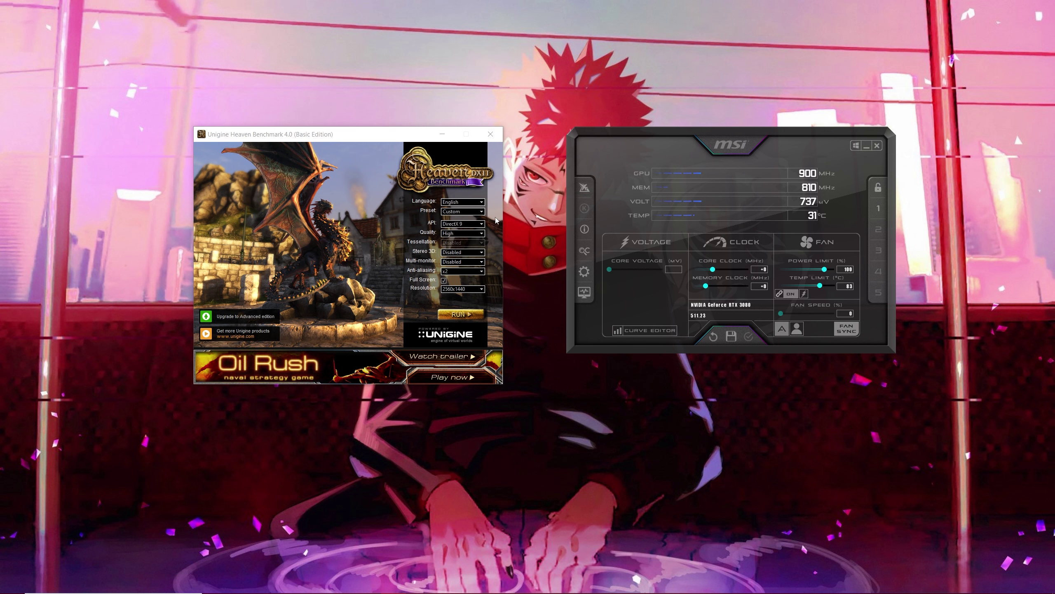
# Step: Set the Heaven benchmark's API to DirectX 11, quality to Ultra and tessellation to Extreme
pyautogui.click(484, 224)
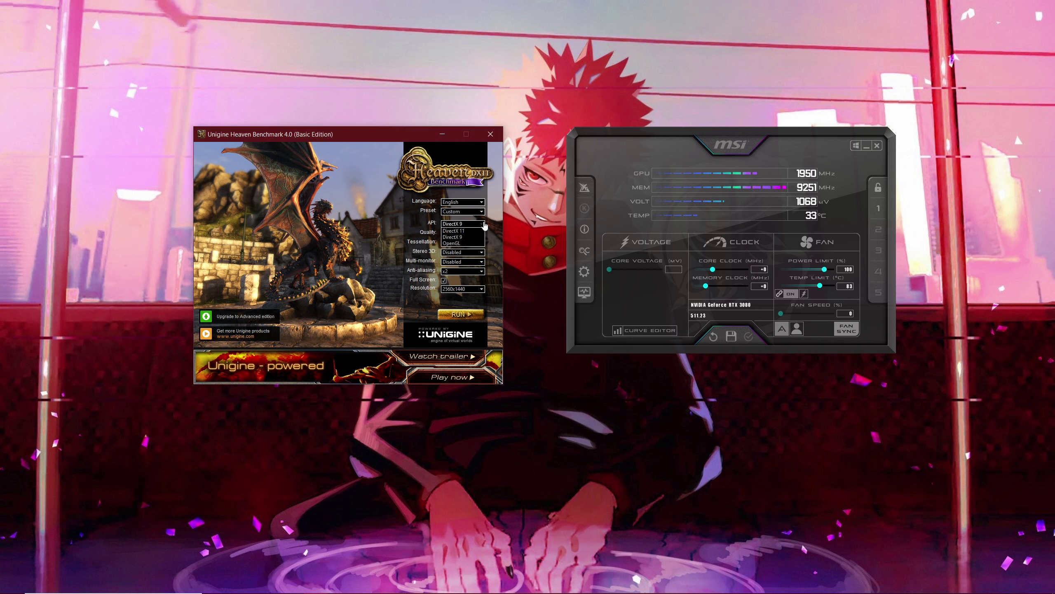
pyautogui.click(465, 231)
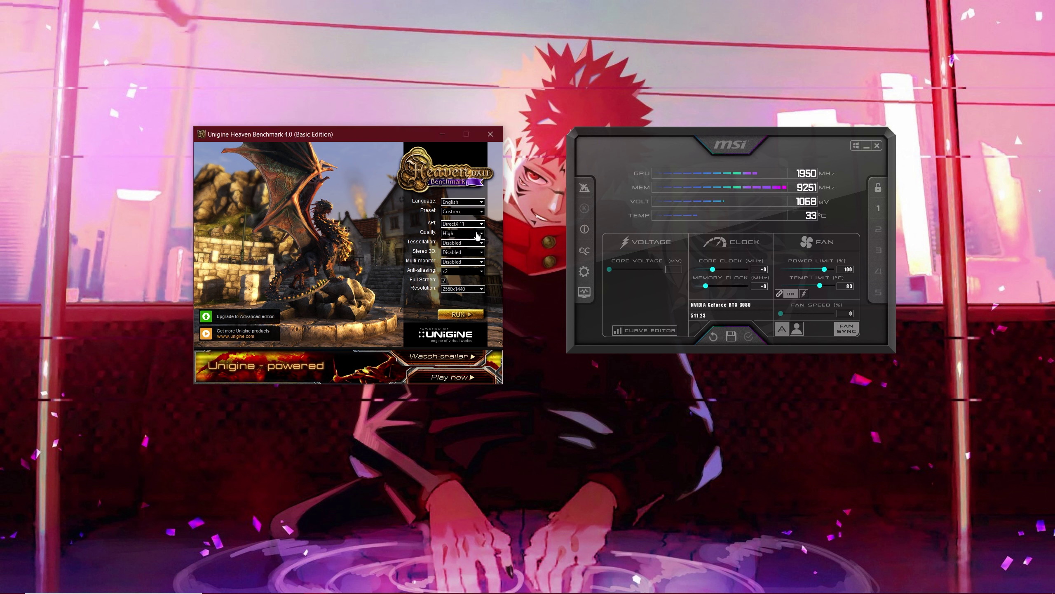
pyautogui.click(480, 234)
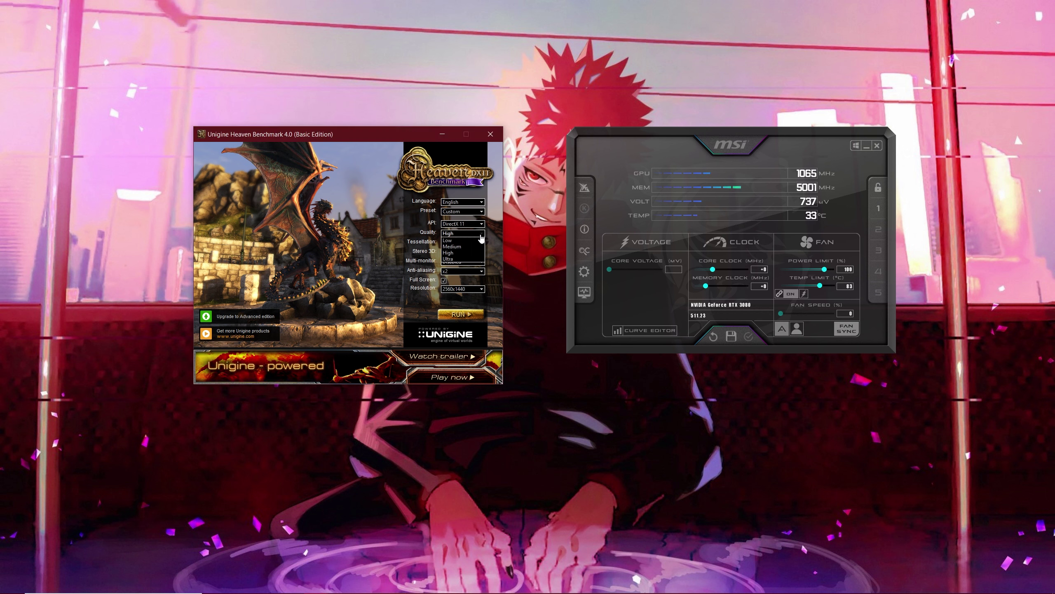
pyautogui.click(455, 259)
pyautogui.click(473, 243)
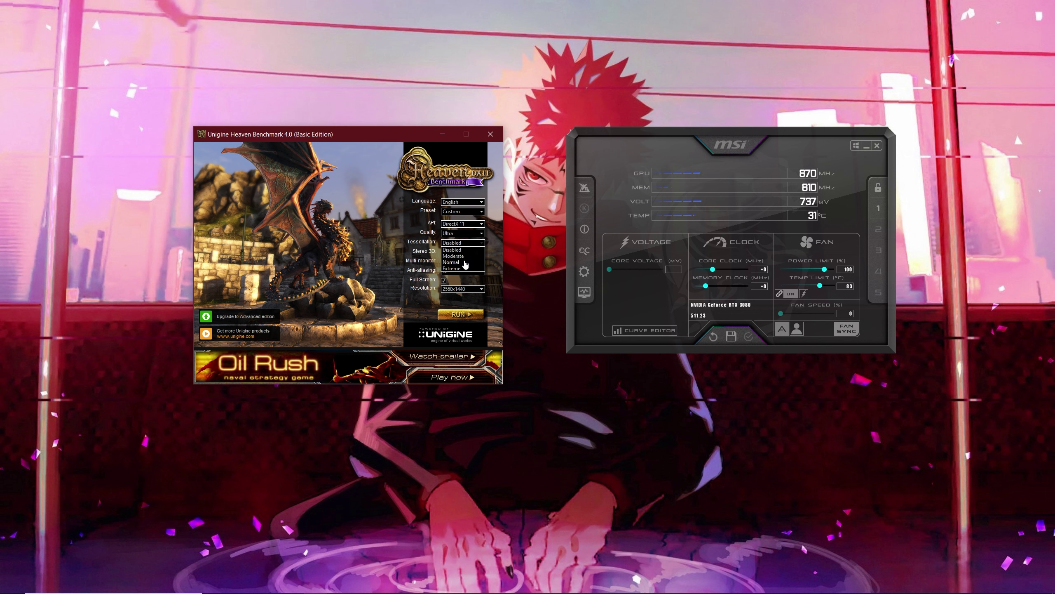
pyautogui.click(457, 268)
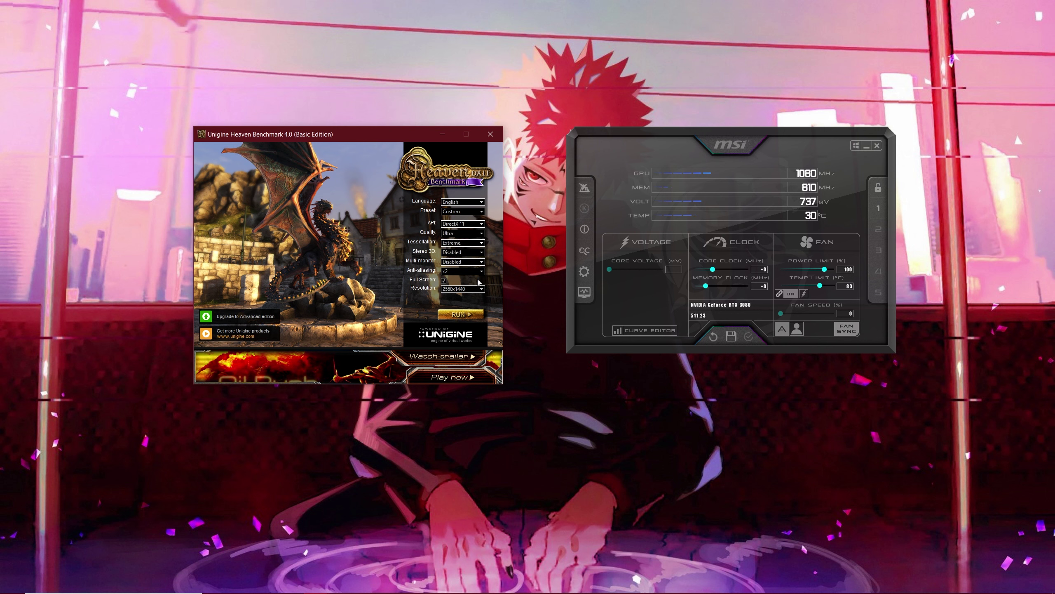
# Step: Set the benchmark's anti-aliasing to x8, turn off full screen and run it
pyautogui.click(480, 271)
pyautogui.click(454, 297)
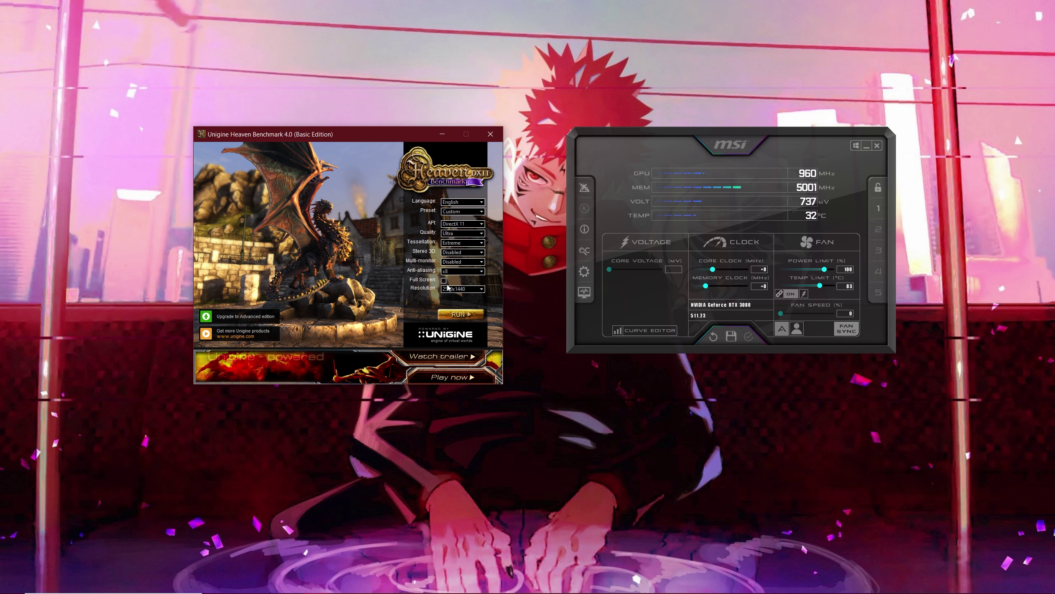
pyautogui.click(463, 315)
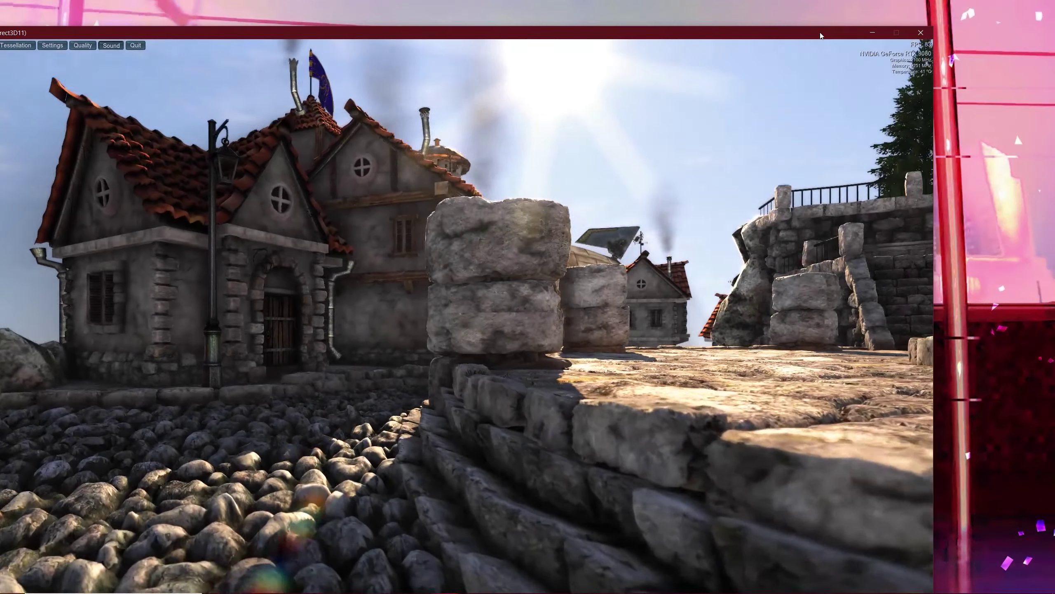
# Step: Place the running benchmark beside Afterburner, check the GPU clock, voltage and temperature under load, and close the benchmark run
pyautogui.moveTo(820, 36); pyautogui.dragTo(506, 49)
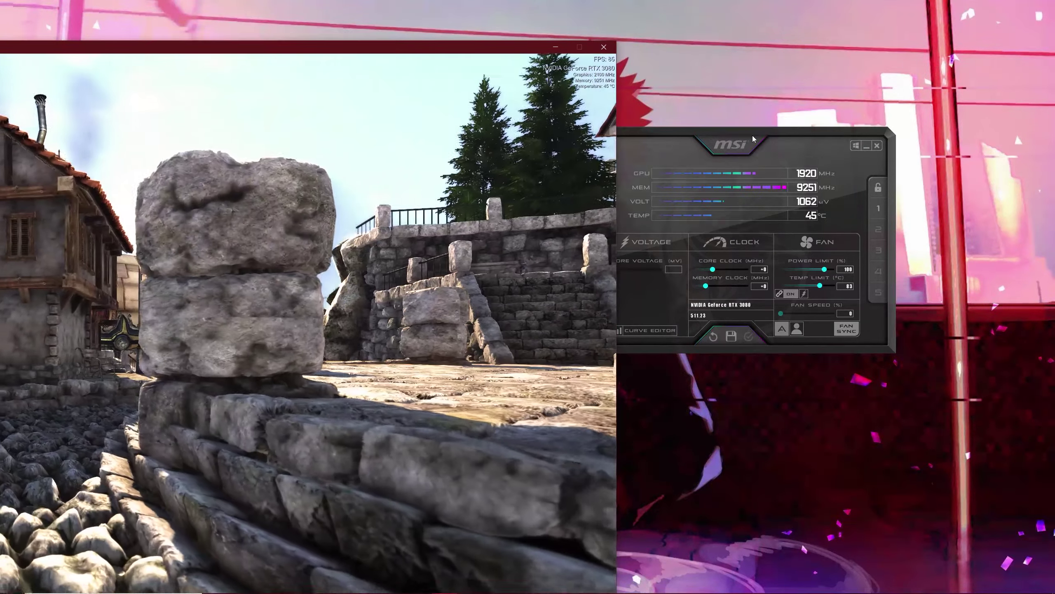
pyautogui.click(752, 136)
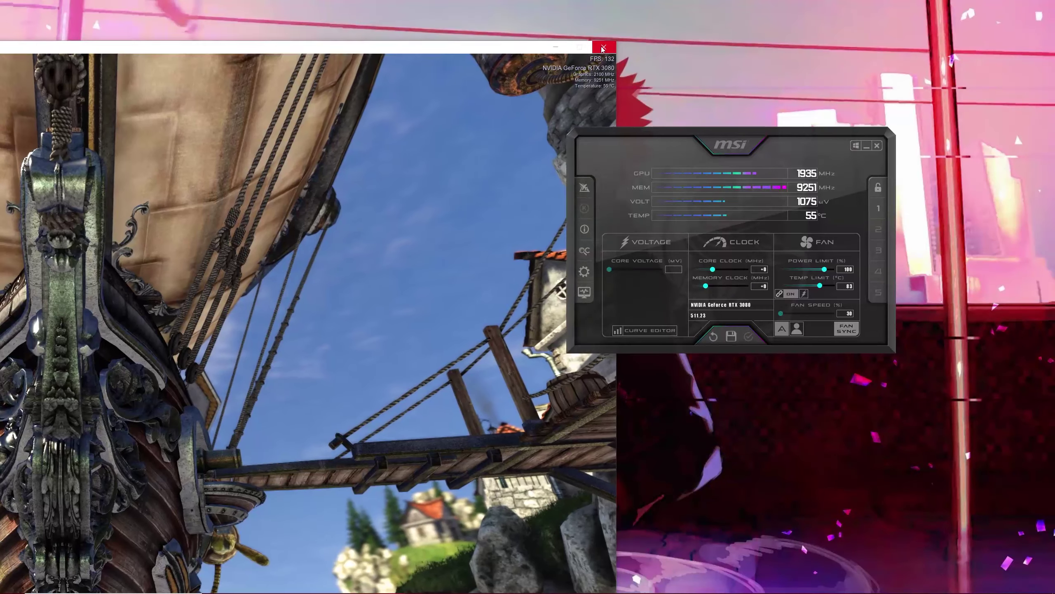
pyautogui.click(603, 47)
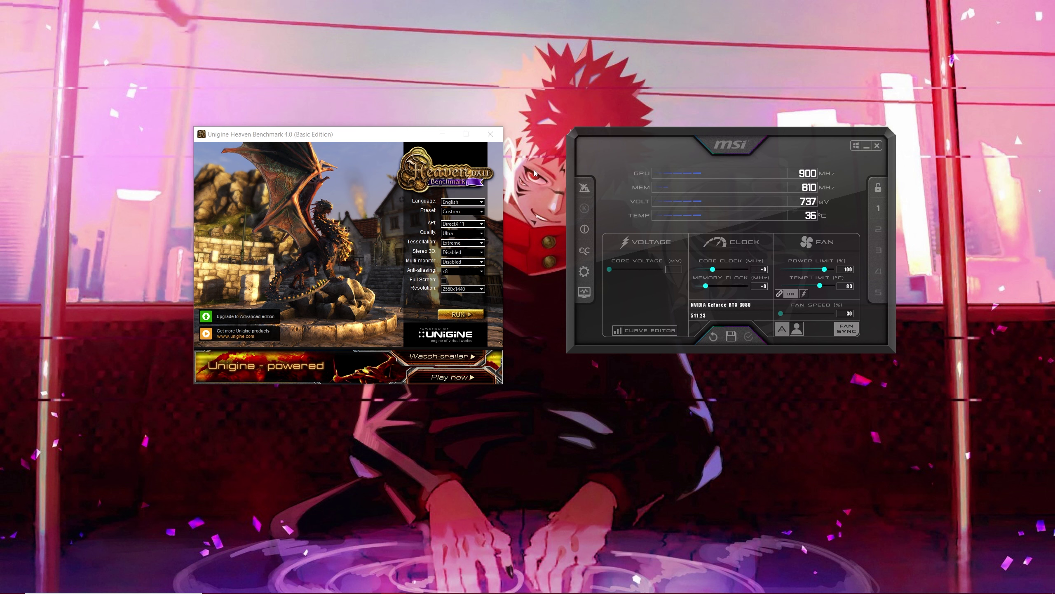
# Step: Open the voltage/frequency curve editor and raise the 1062 mV point to 1937 MHz
pyautogui.click(639, 330)
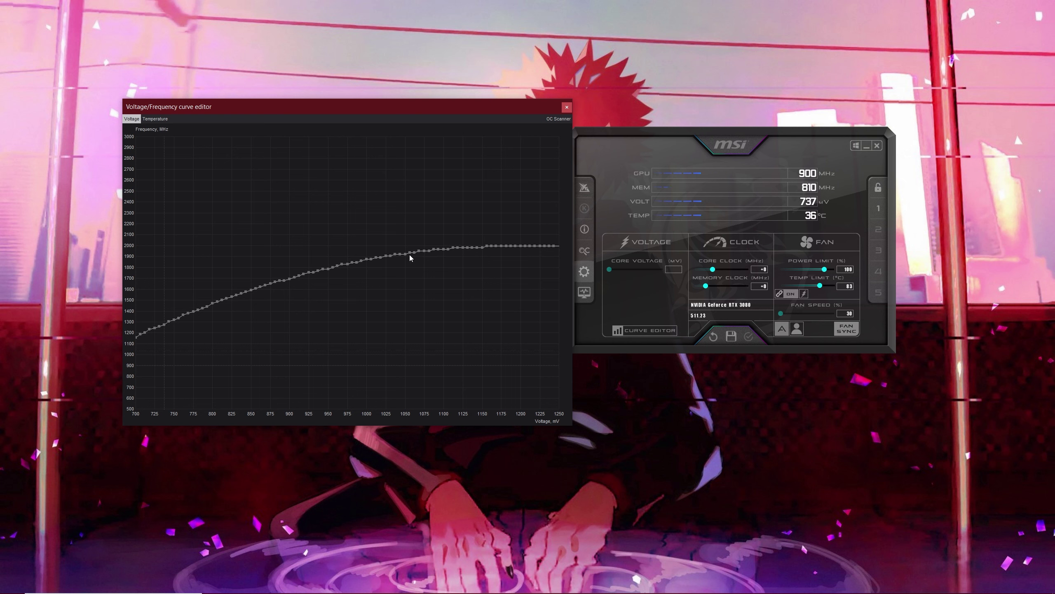
pyautogui.click(434, 249)
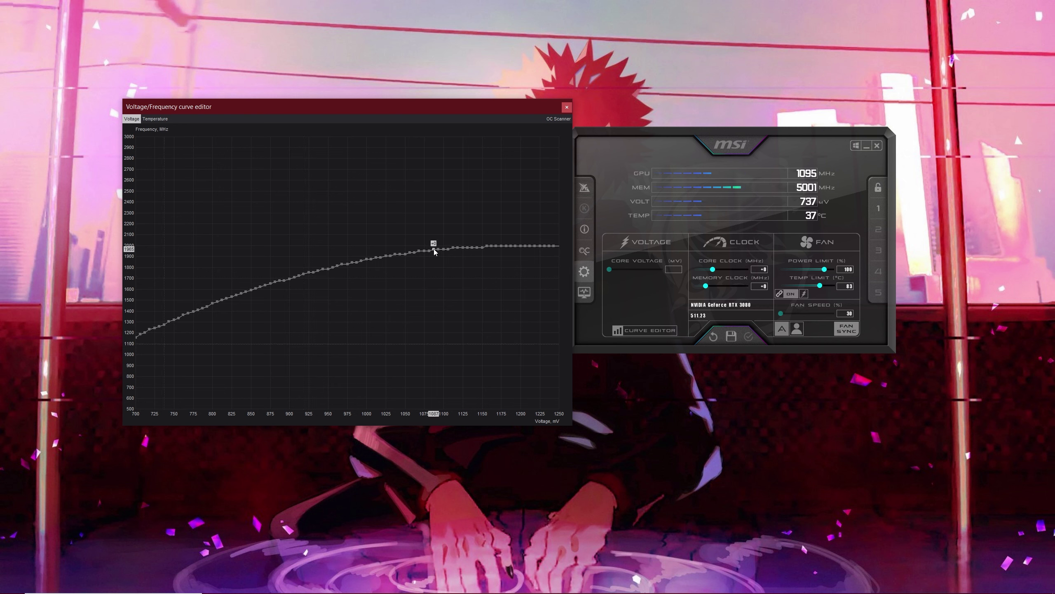
pyautogui.click(410, 253)
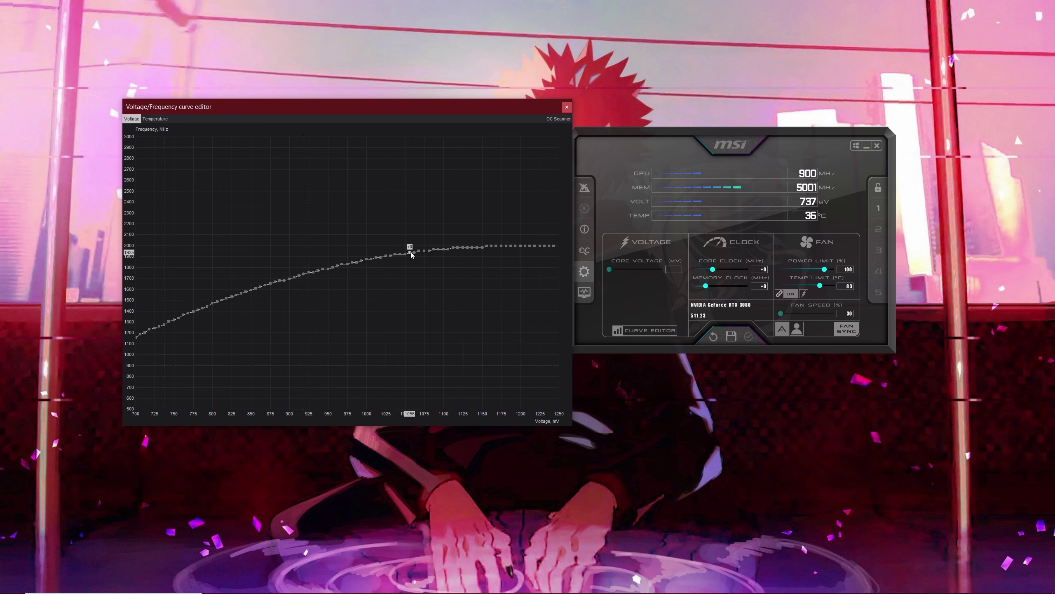
pyautogui.moveTo(414, 252); pyautogui.dragTo(415, 250)
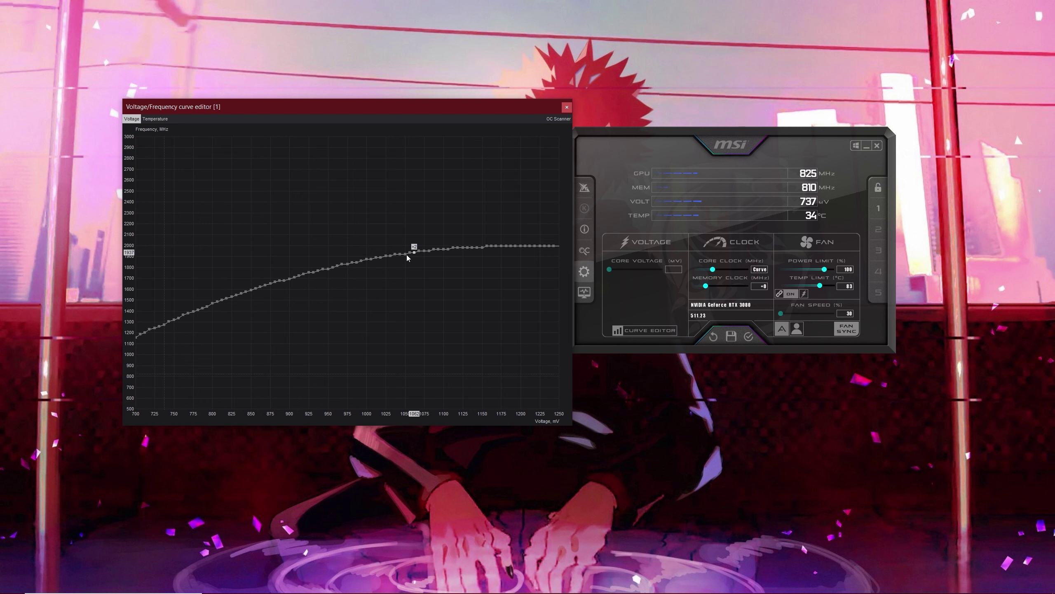
# Step: Raise the 1050 mV and 1043 mV points of the curve to about 1935 MHz
pyautogui.click(406, 255)
pyautogui.moveTo(405, 254); pyautogui.dragTo(406, 255)
pyautogui.press('Up')
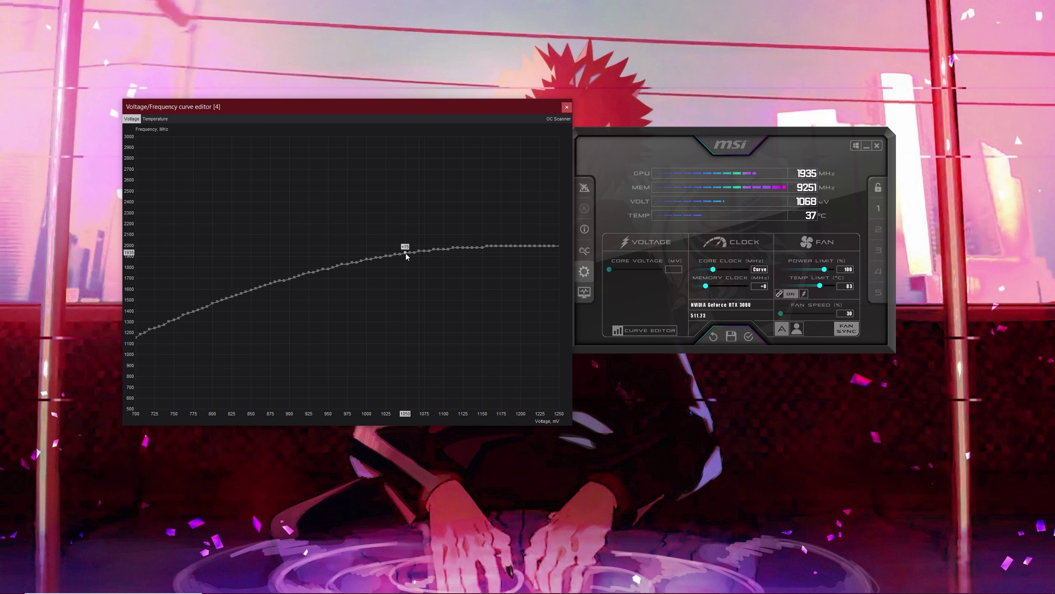
pyautogui.click(400, 254)
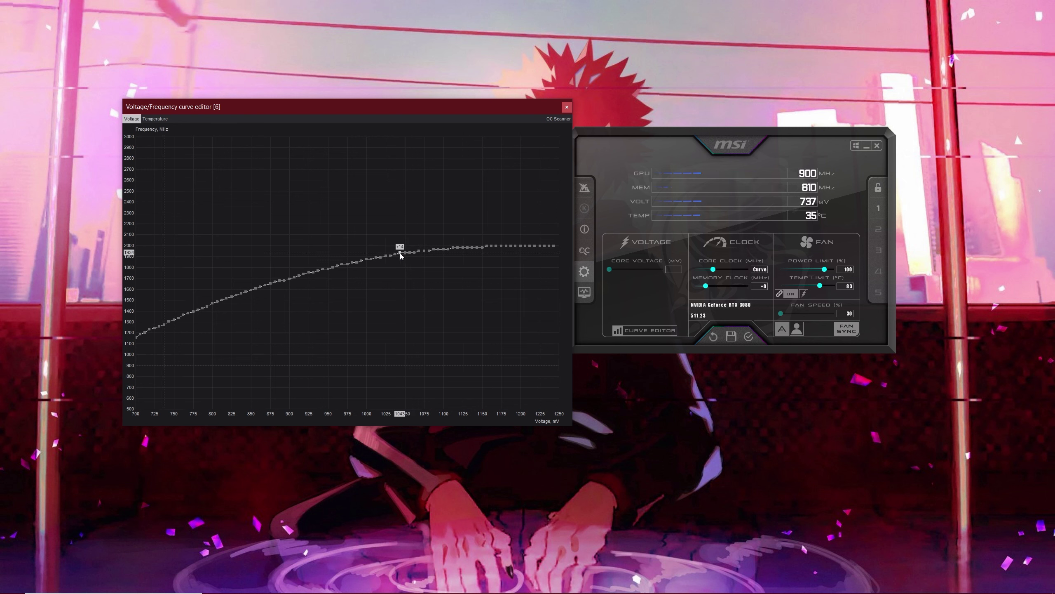
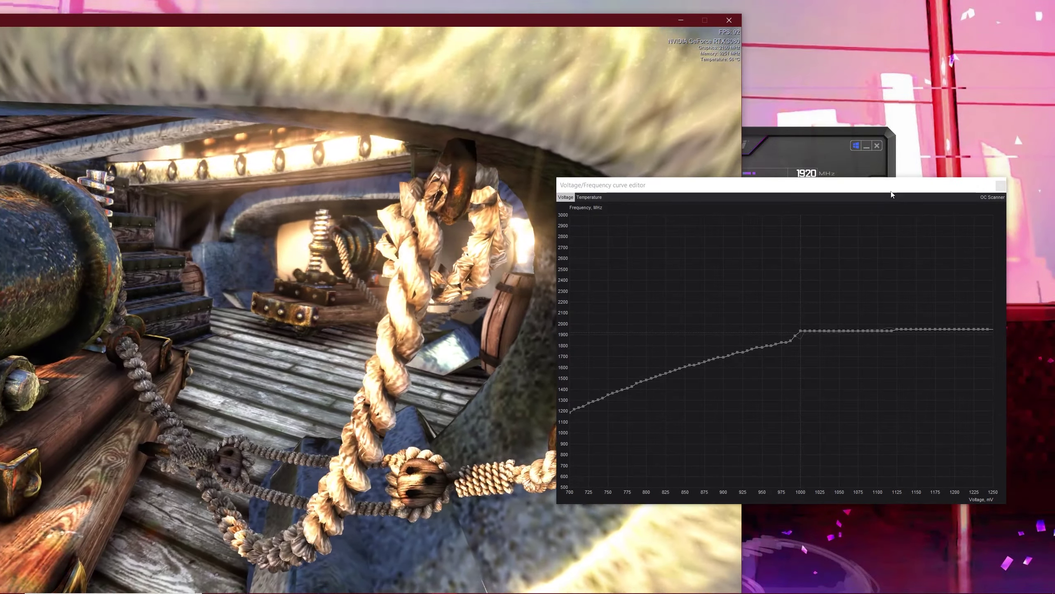
# Step: Move the curve editor aside to check the readings under load, close it, and quit the benchmark run
pyautogui.moveTo(891, 187); pyautogui.dragTo(794, 283)
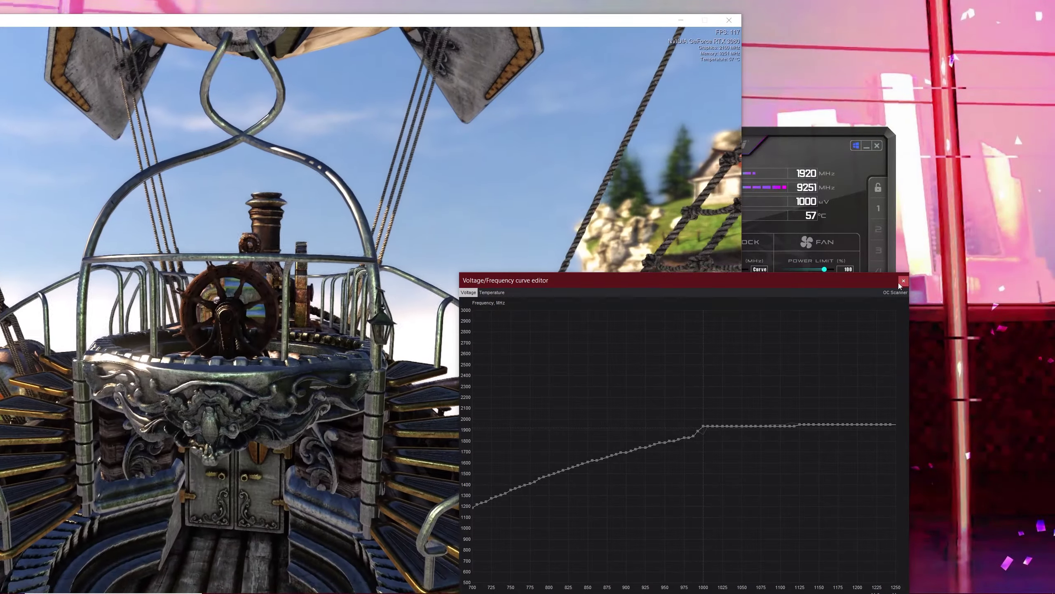
pyautogui.click(903, 281)
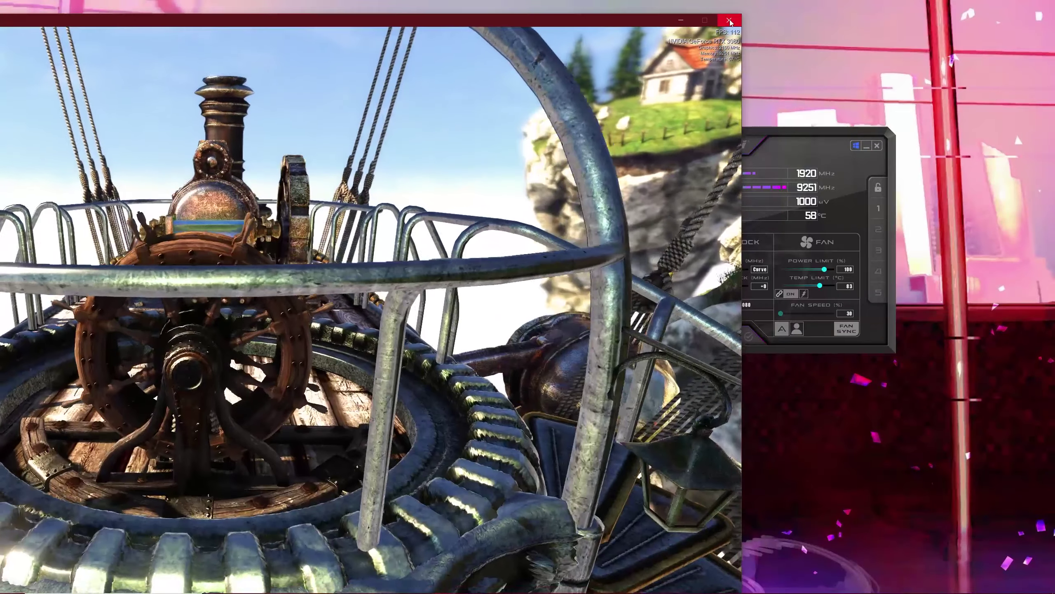
pyautogui.click(730, 21)
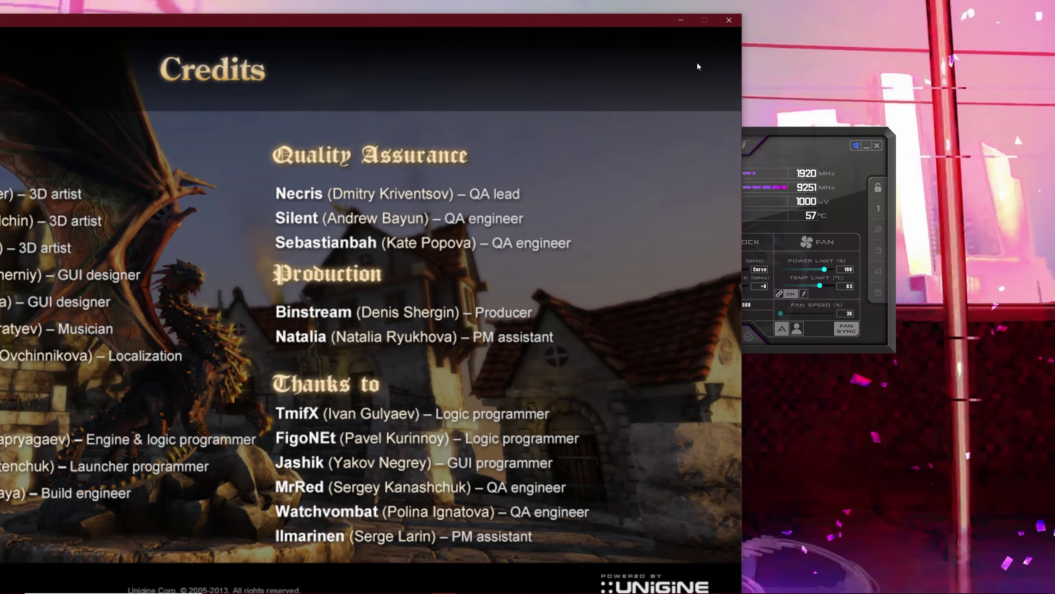
# Step: Bring Afterburner to the front, reopen the voltage/frequency curve editor and move it clear of the GPU readings
pyautogui.click(818, 134)
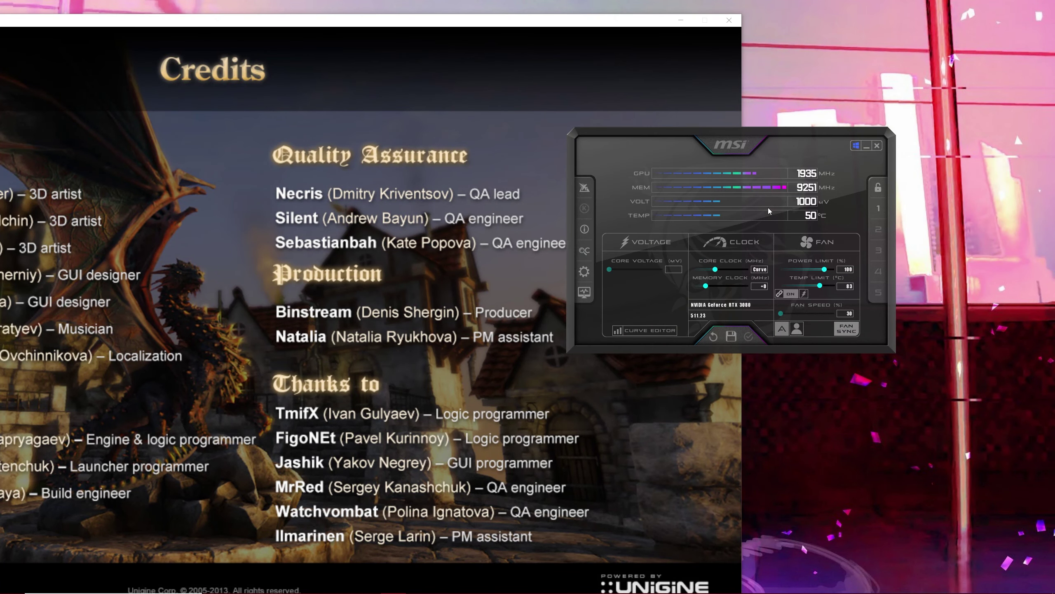
pyautogui.click(641, 330)
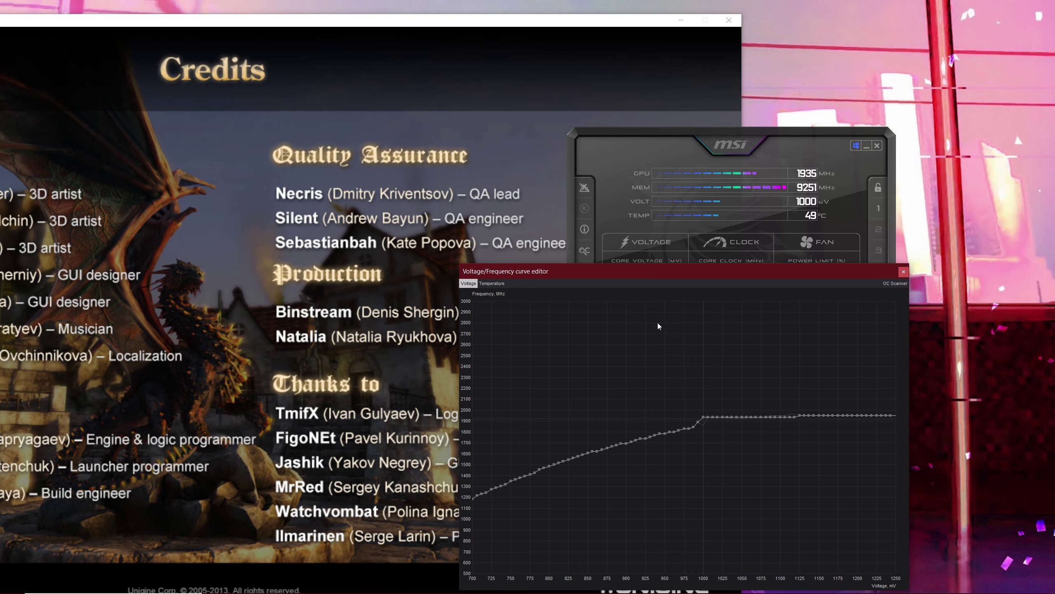
pyautogui.moveTo(725, 268); pyautogui.dragTo(447, 101)
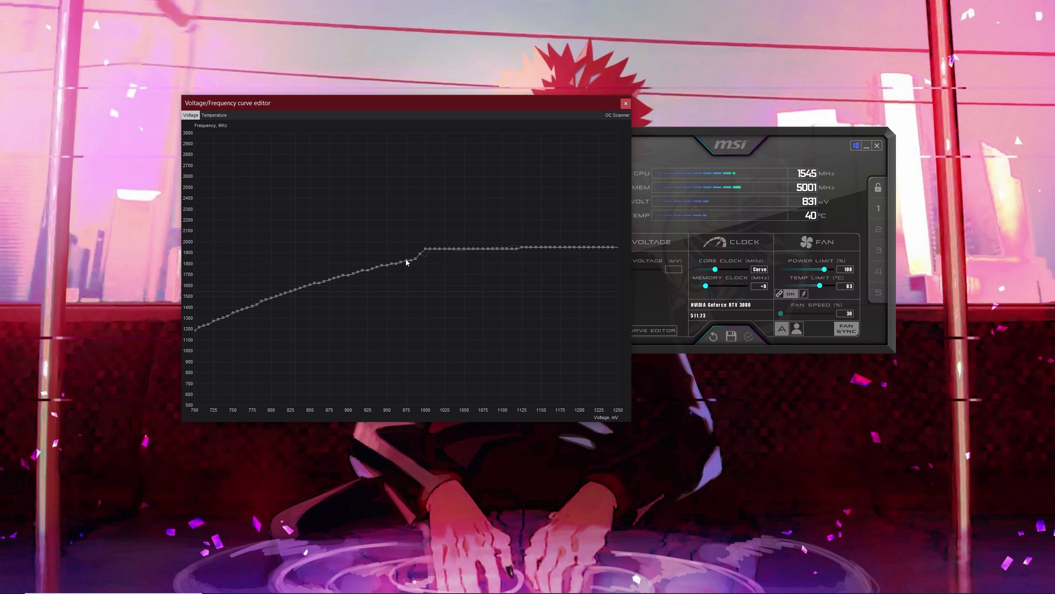
# Step: Raise the 975 mV point to about 1935 MHz, applying the curve and readjusting the point before applying again
pyautogui.moveTo(407, 263); pyautogui.dragTo(407, 250)
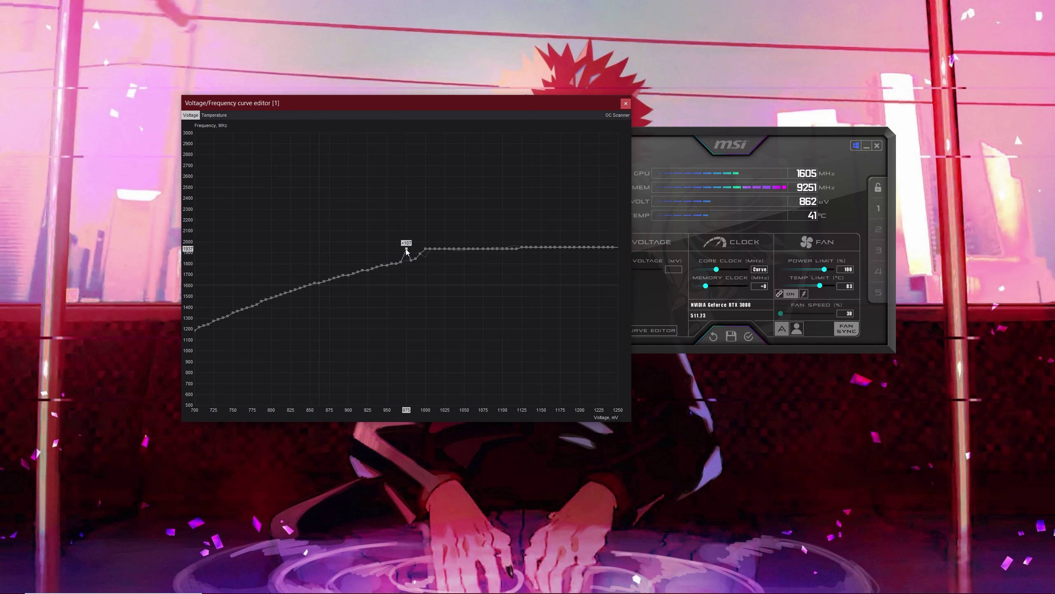
pyautogui.click(748, 336)
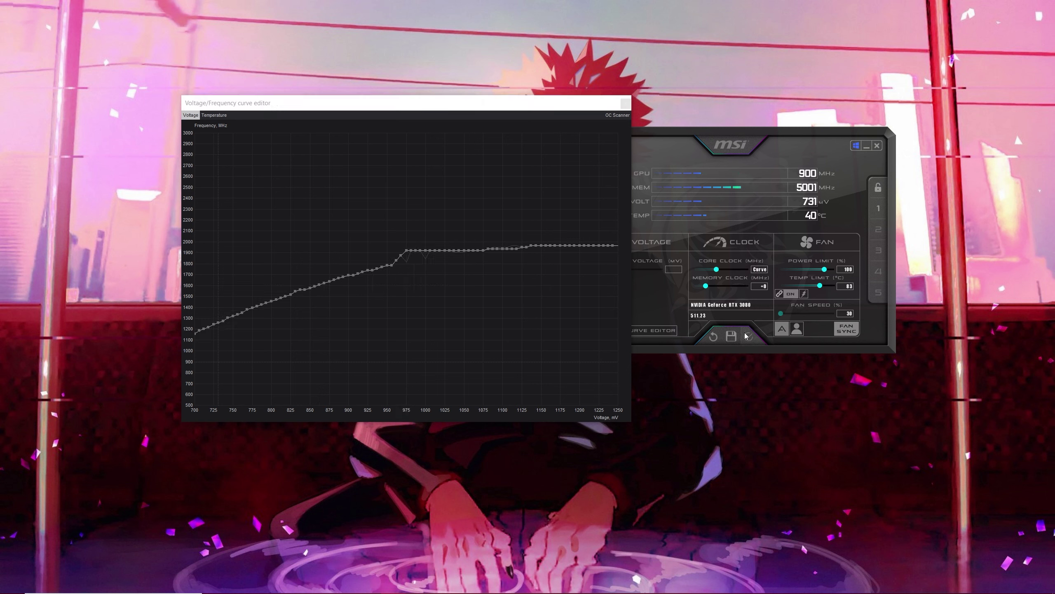
pyautogui.click(407, 254)
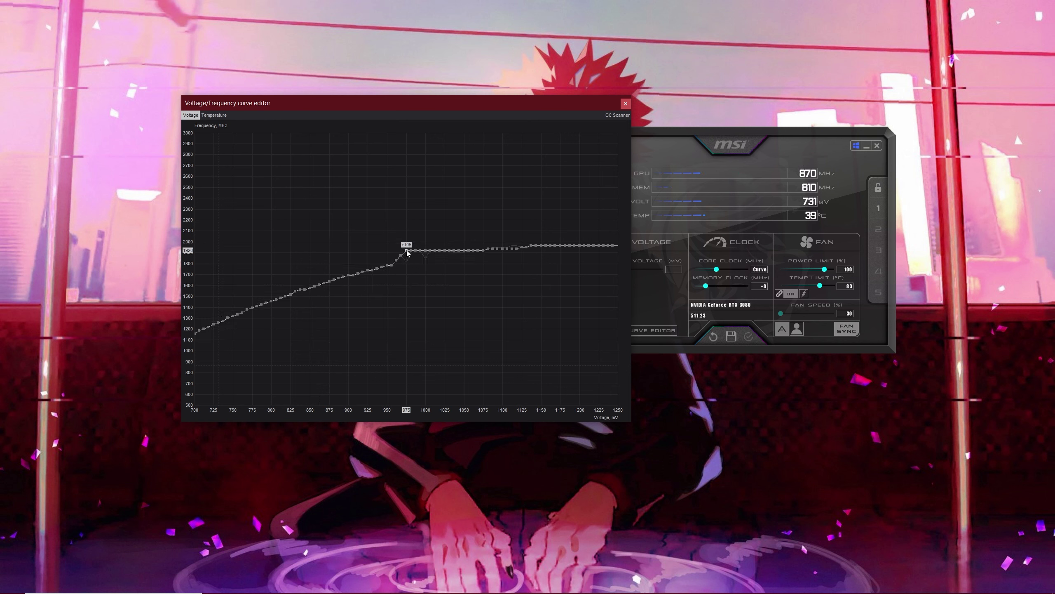
pyautogui.moveTo(407, 253); pyautogui.dragTo(407, 251)
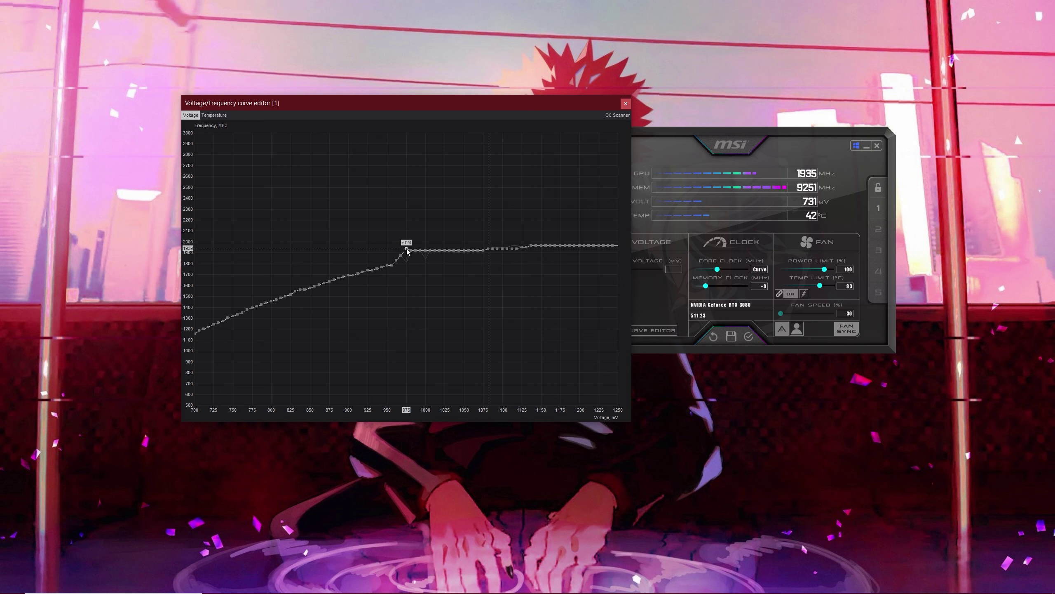
pyautogui.click(749, 336)
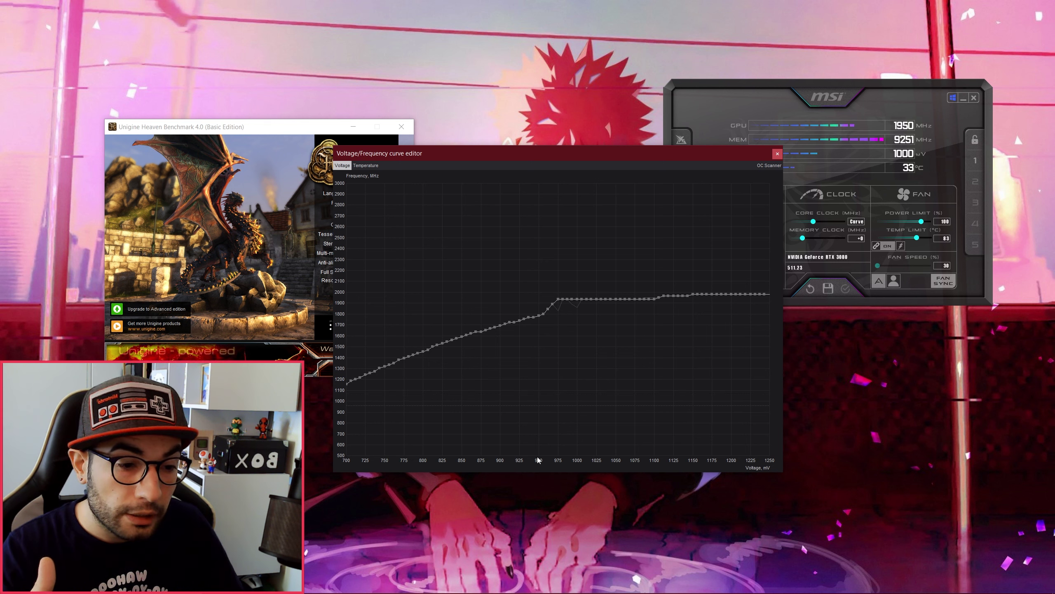
# Step: Raise the 950 mV point to about 1935 MHz and apply the curve
pyautogui.moveTo(539, 318); pyautogui.dragTo(539, 302)
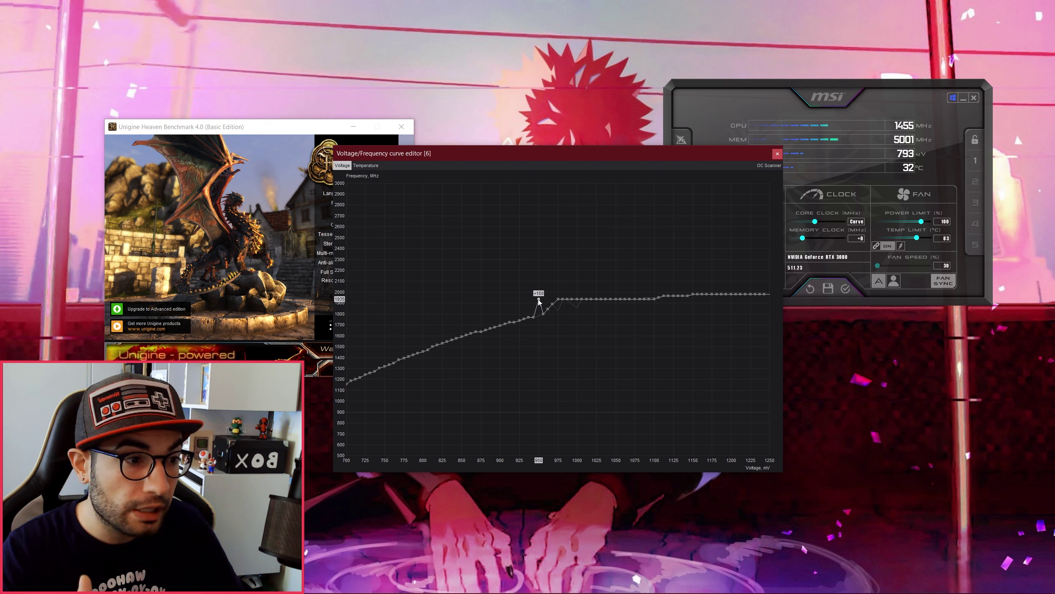
pyautogui.click(848, 290)
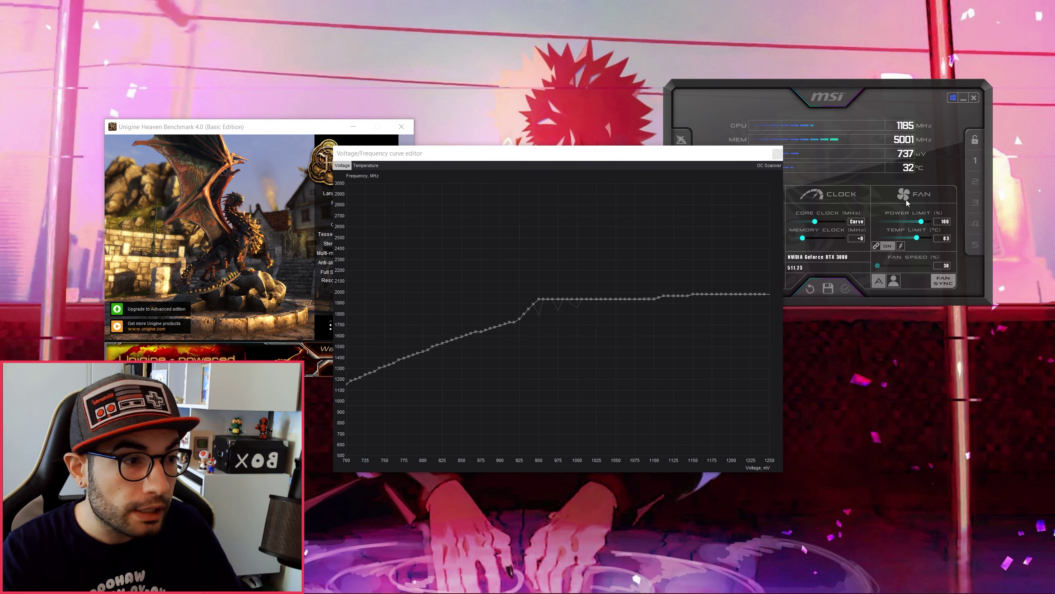
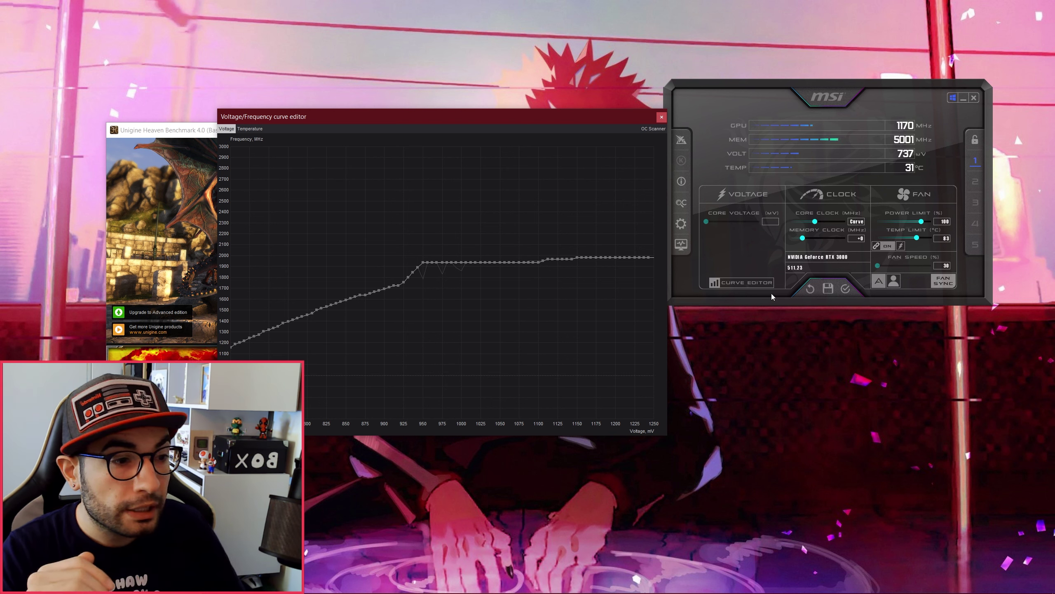
# Step: Reset the graphics card settings to defaults, including the custom curve, and raise the power limit to 115 % with the temperature limit at 90 °C
pyautogui.click(811, 289)
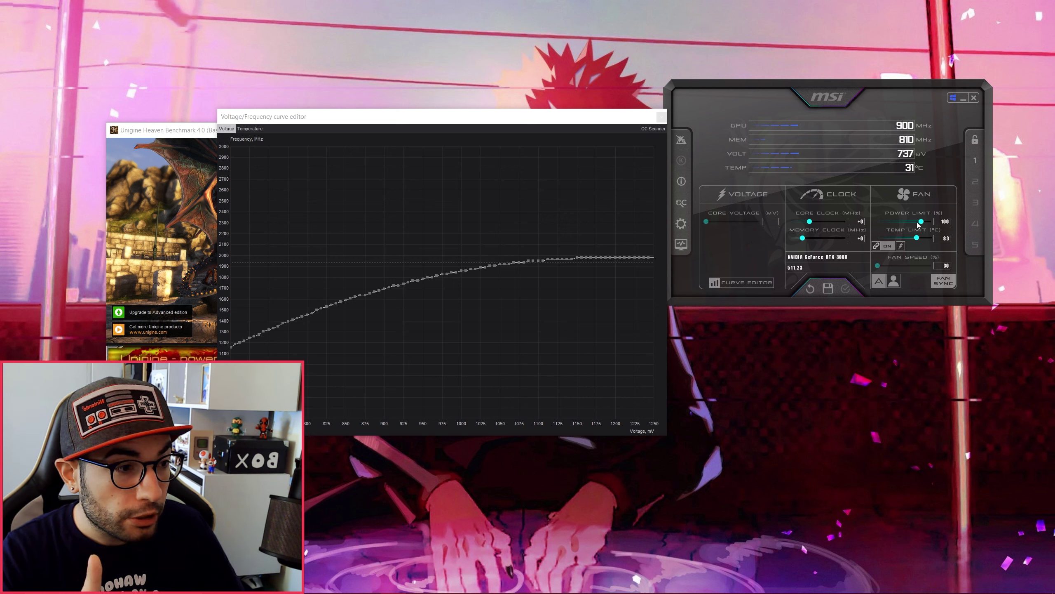
pyautogui.moveTo(922, 224); pyautogui.dragTo(934, 224)
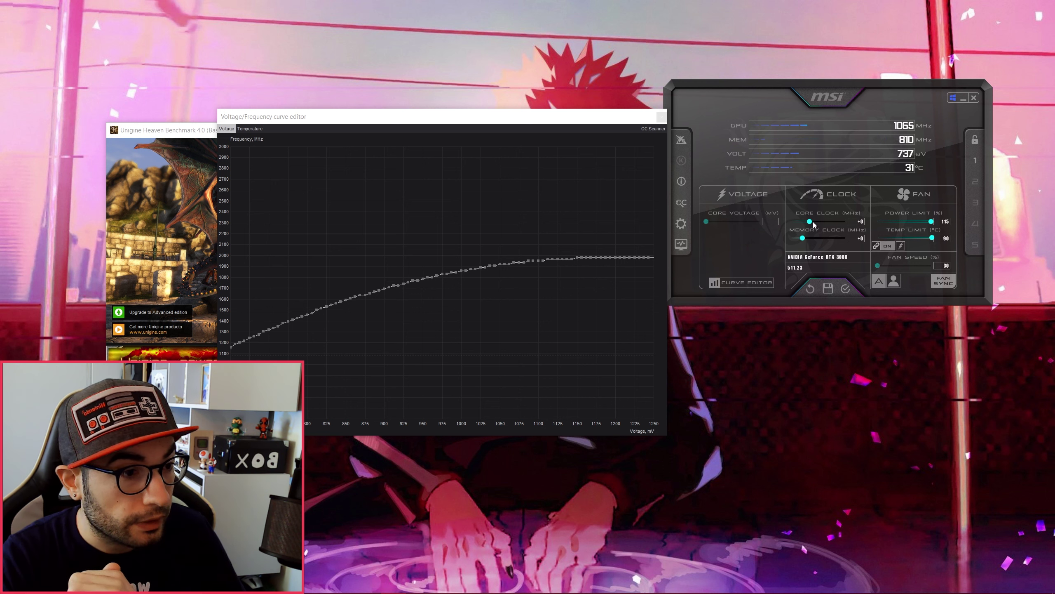
# Step: Set the core clock offset to +25 MHz and apply it
pyautogui.moveTo(811, 224); pyautogui.dragTo(812, 225)
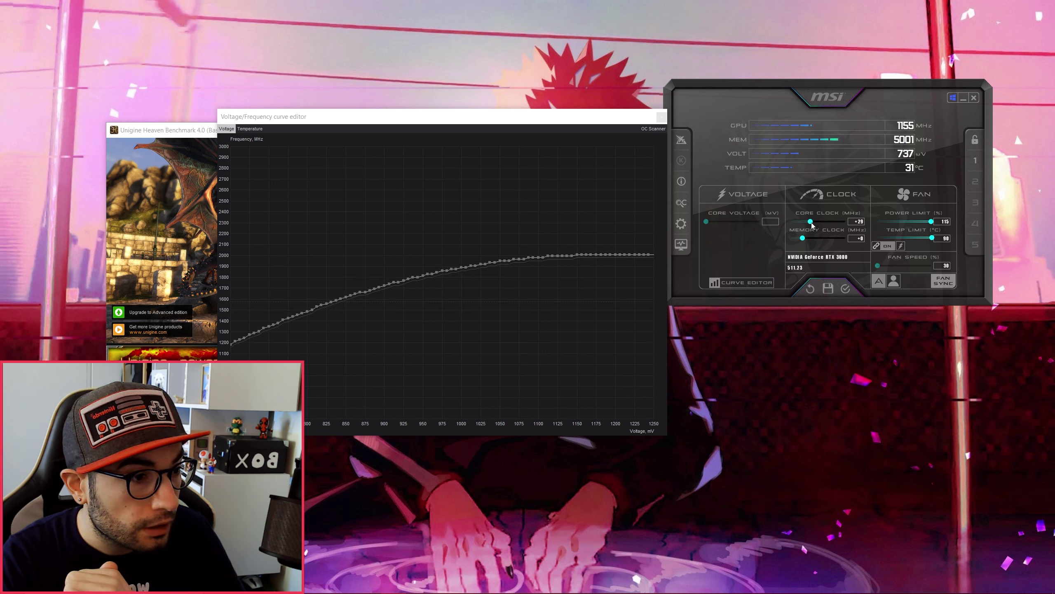
pyautogui.click(858, 221)
pyautogui.write('25')
pyautogui.press('Return')
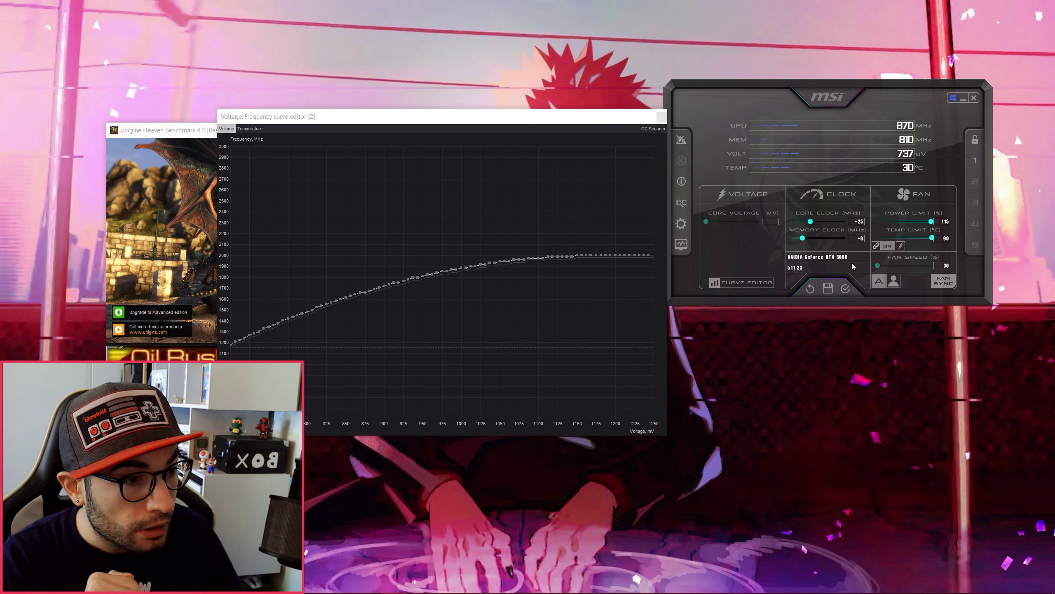
pyautogui.click(846, 289)
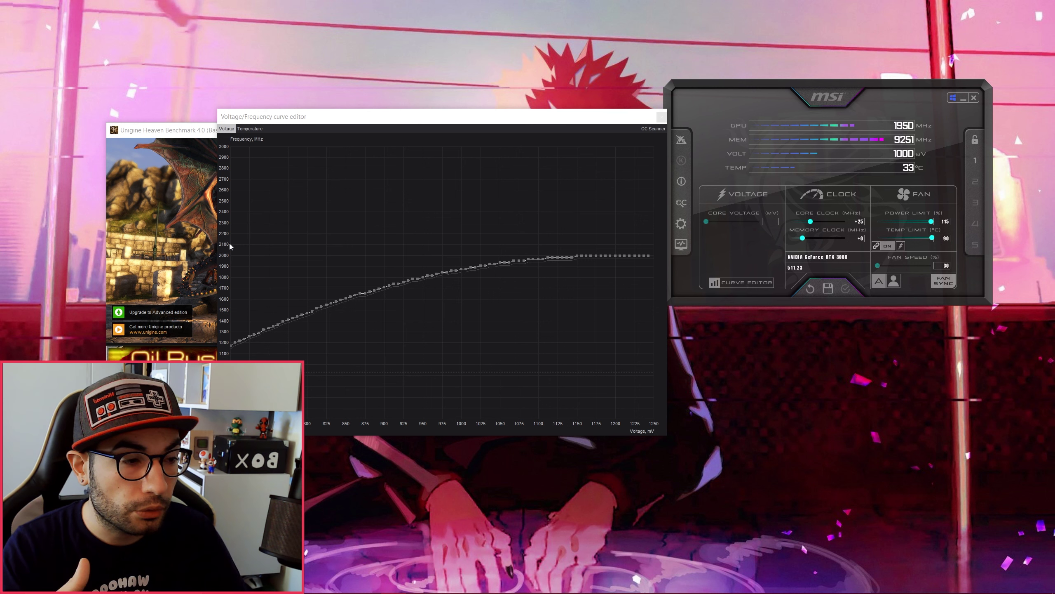
# Step: Raise the core clock offset to +50 MHz, apply it, and save the settings to profile 2
pyautogui.moveTo(810, 222); pyautogui.dragTo(811, 222)
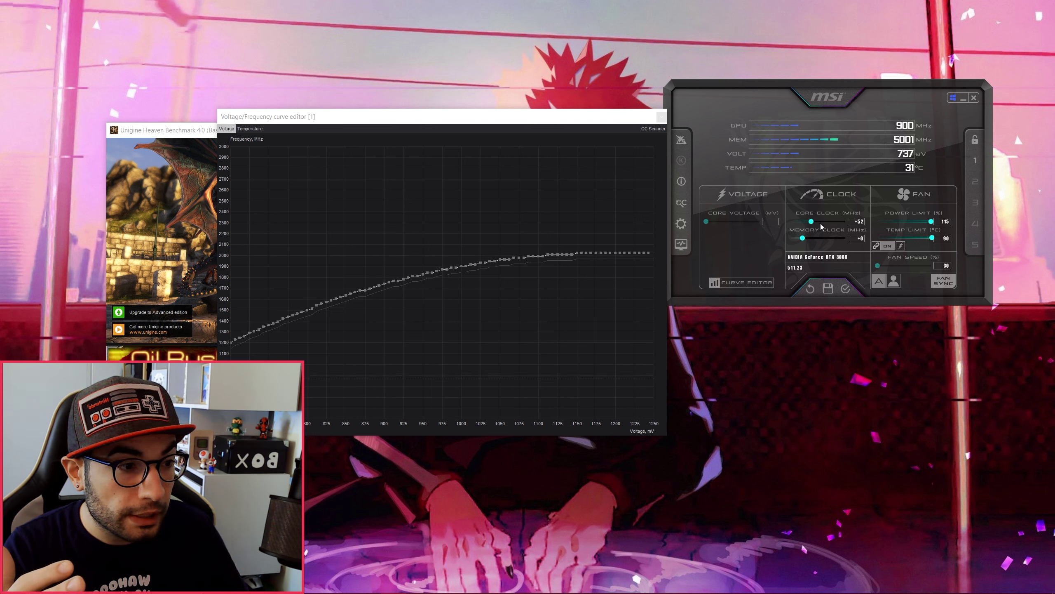
pyautogui.click(846, 288)
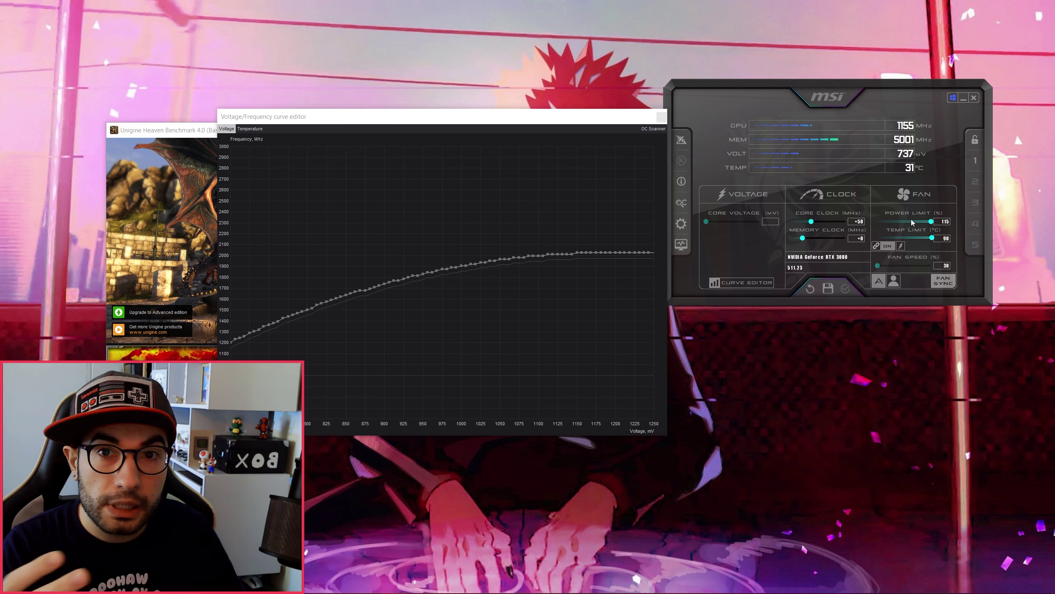
pyautogui.click(827, 289)
pyautogui.click(975, 184)
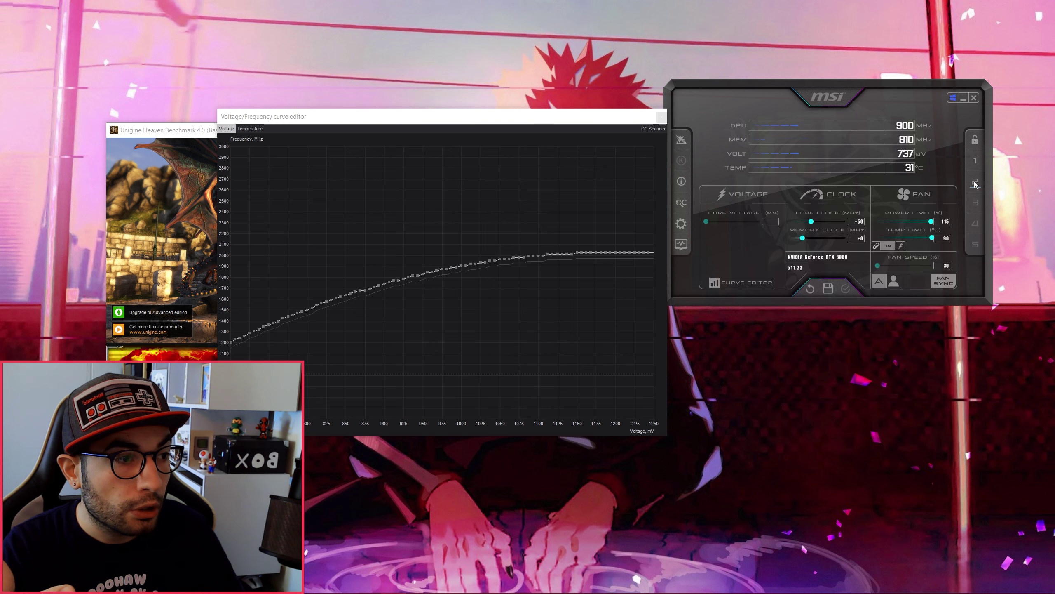
# Step: Set the memory clock offset to +25 MHz
pyautogui.click(861, 239)
pyautogui.write('25')
pyautogui.press('Return')
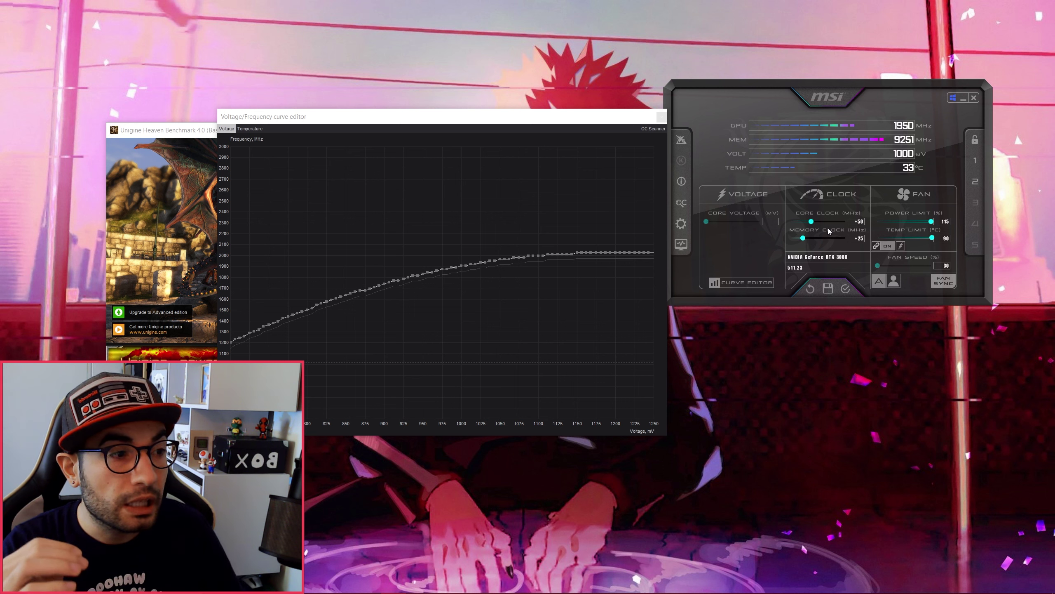
# Step: Shift the whole curve by raising the core clock offset far up, reducing it to +376 MHz, and lowering it to -17 MHz
pyautogui.moveTo(921, 224)
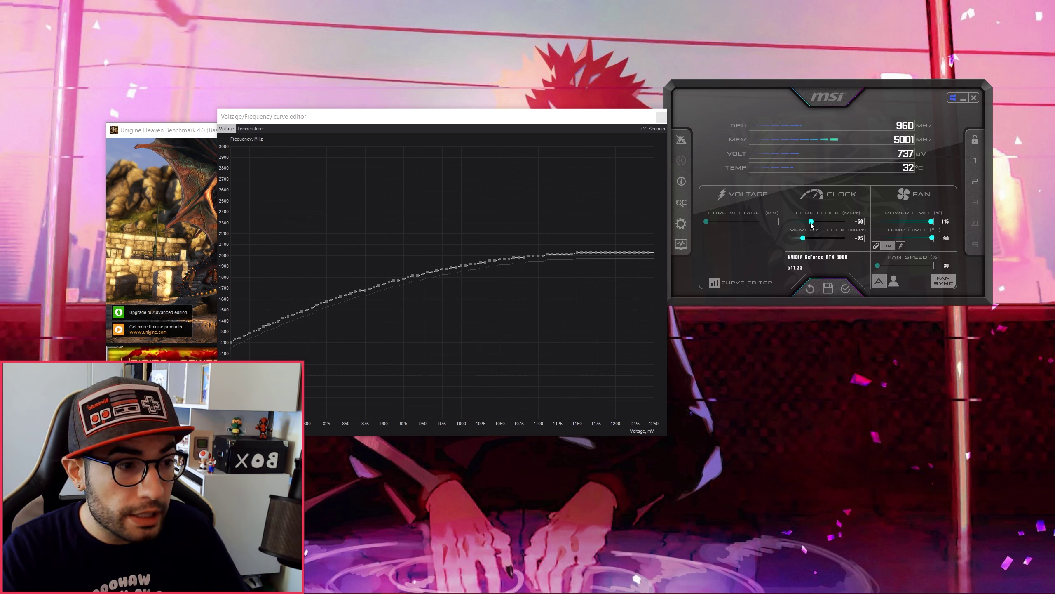
pyautogui.moveTo(811, 224); pyautogui.dragTo(838, 227)
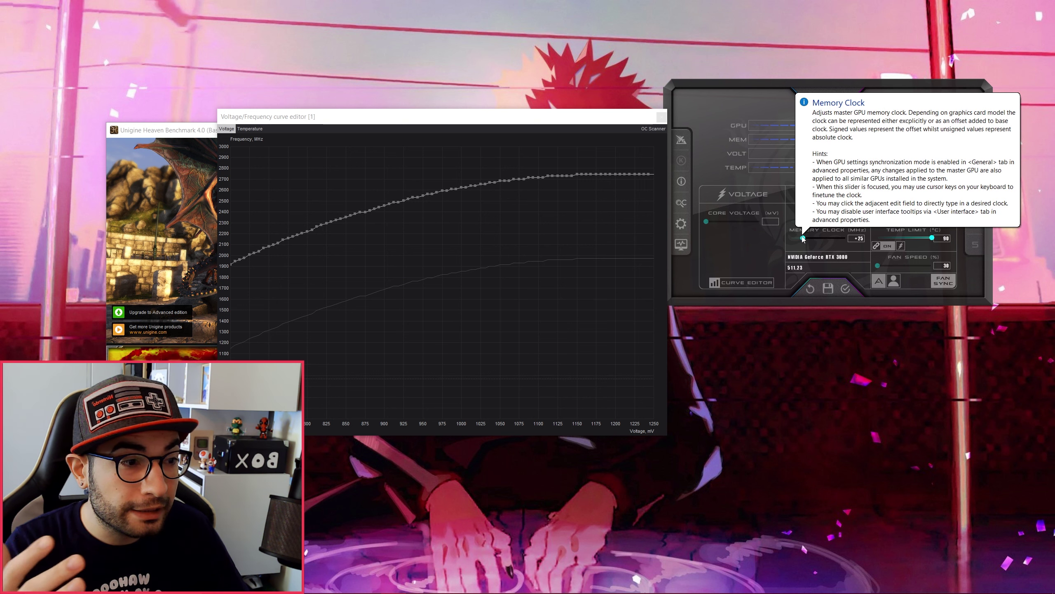
pyautogui.moveTo(836, 221); pyautogui.dragTo(822, 223)
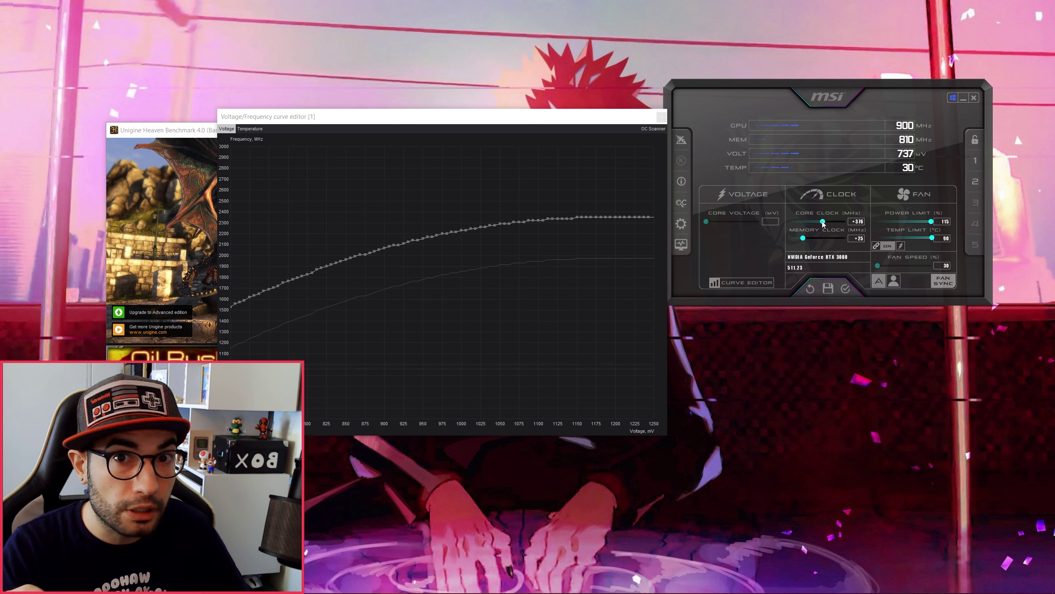
pyautogui.moveTo(823, 223); pyautogui.dragTo(808, 224)
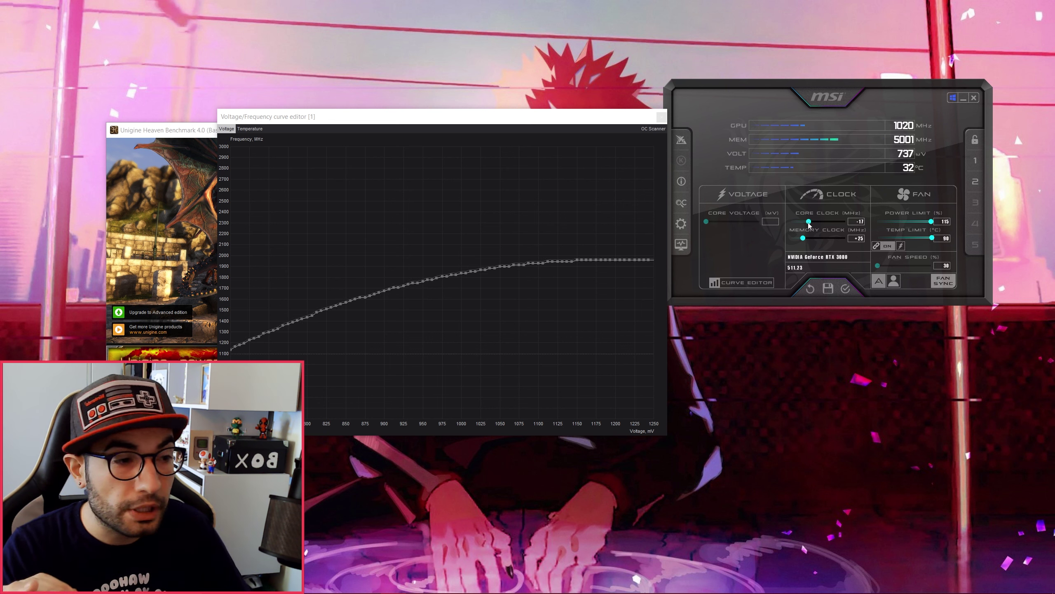